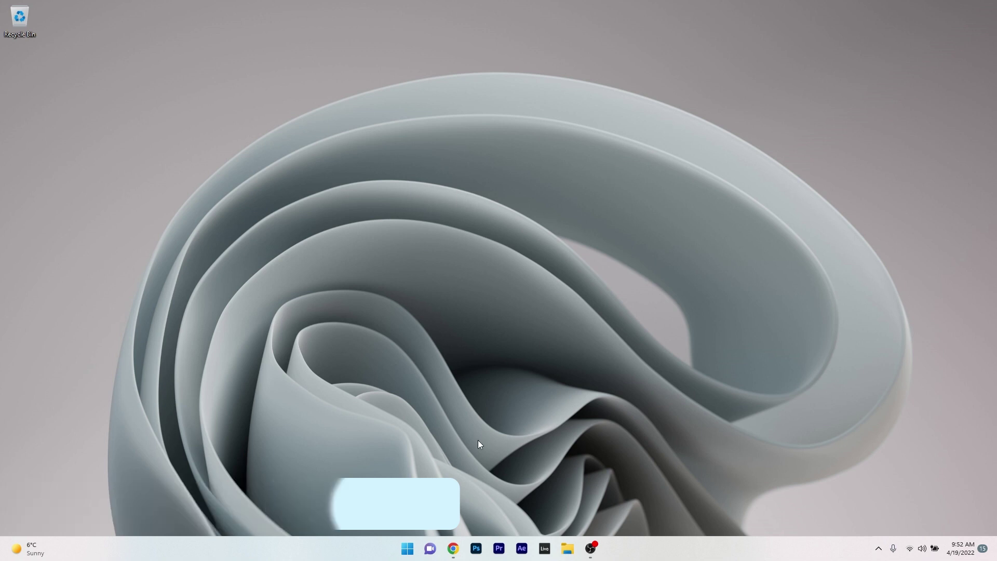
# Bring up the Riot Games status page in Chrome and confirm English as its language
pyautogui.click(453, 549)
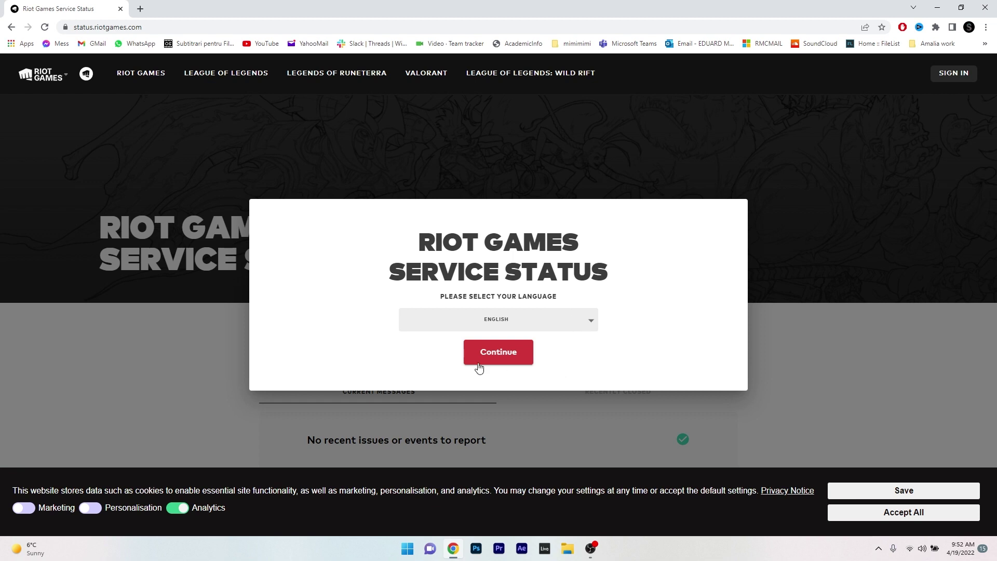
pyautogui.click(496, 355)
pyautogui.scroll(-2, 139, 316)
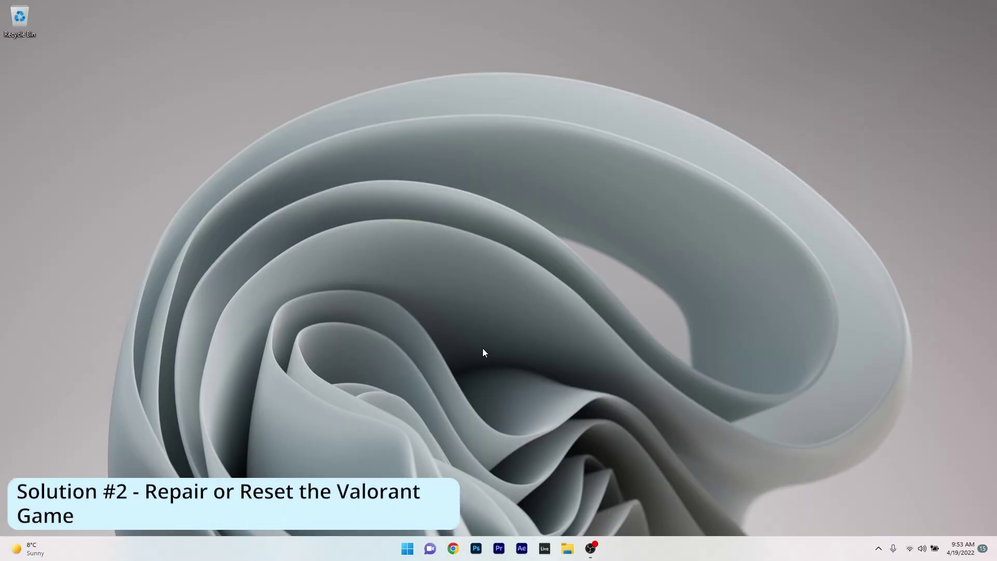
# Go to Settings > Apps > Apps & features and show Calculator's options menu
pyautogui.press('super')
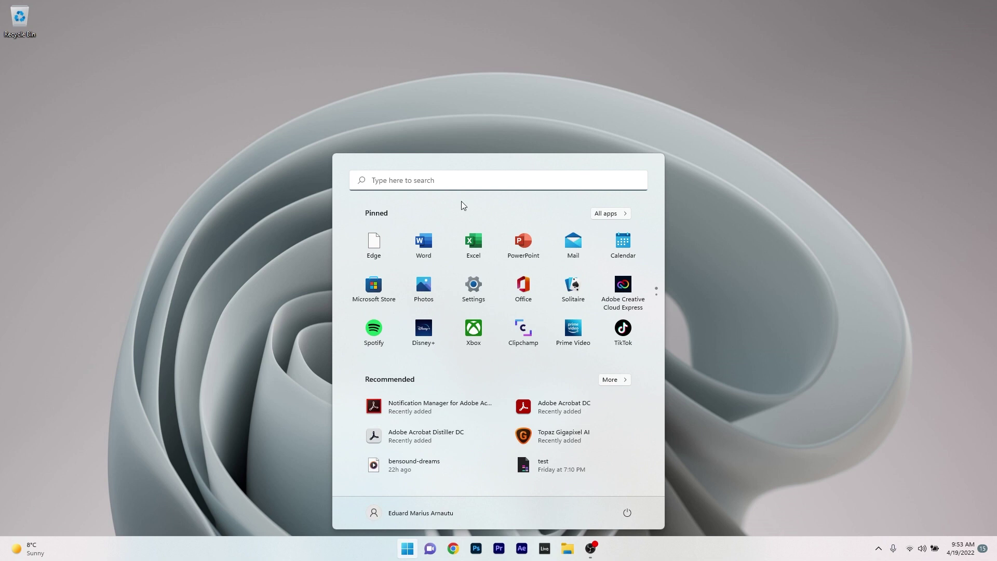
pyautogui.click(475, 285)
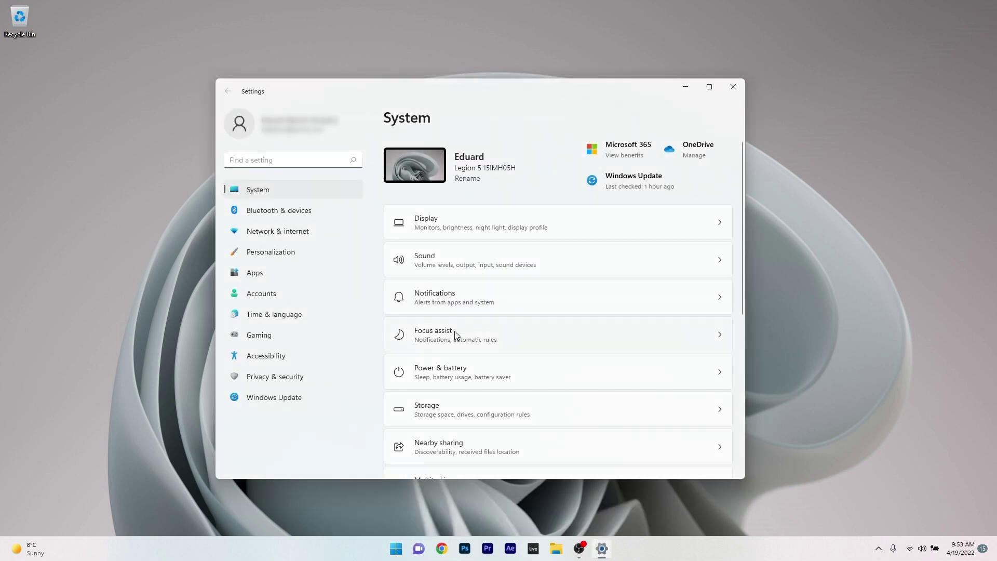
pyautogui.click(257, 273)
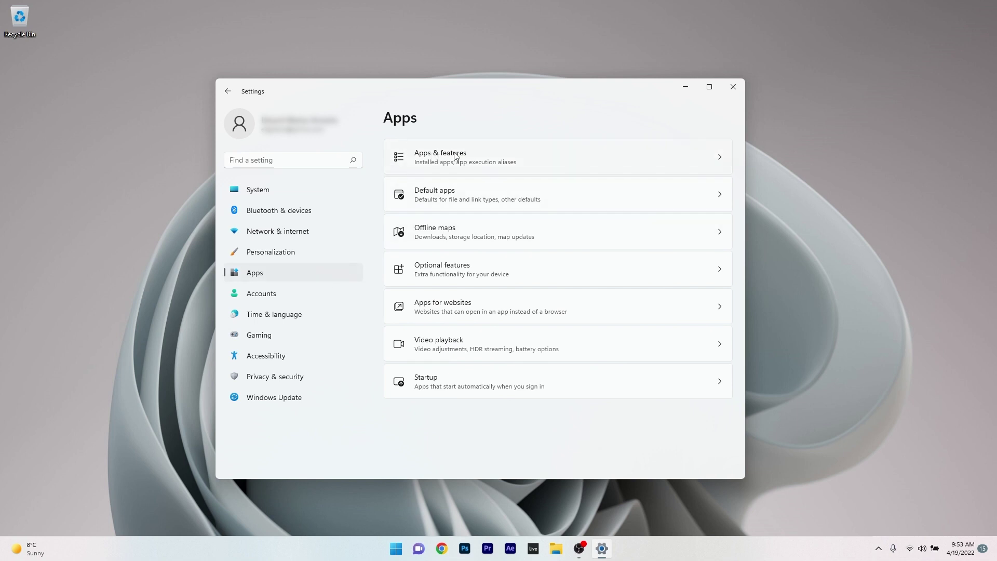
pyautogui.click(554, 159)
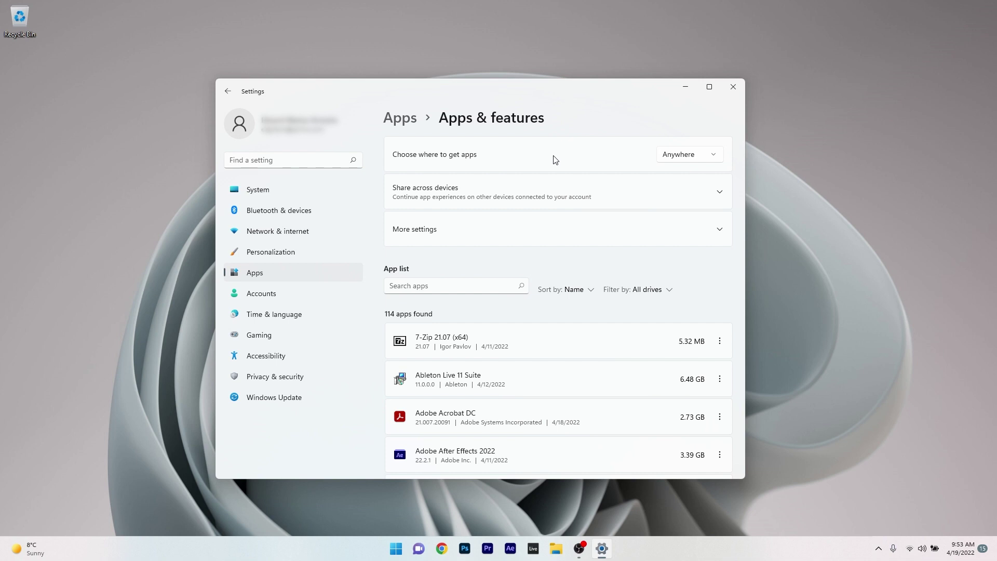
pyautogui.scroll(-4, 563, 251)
pyautogui.scroll(-2, 563, 283)
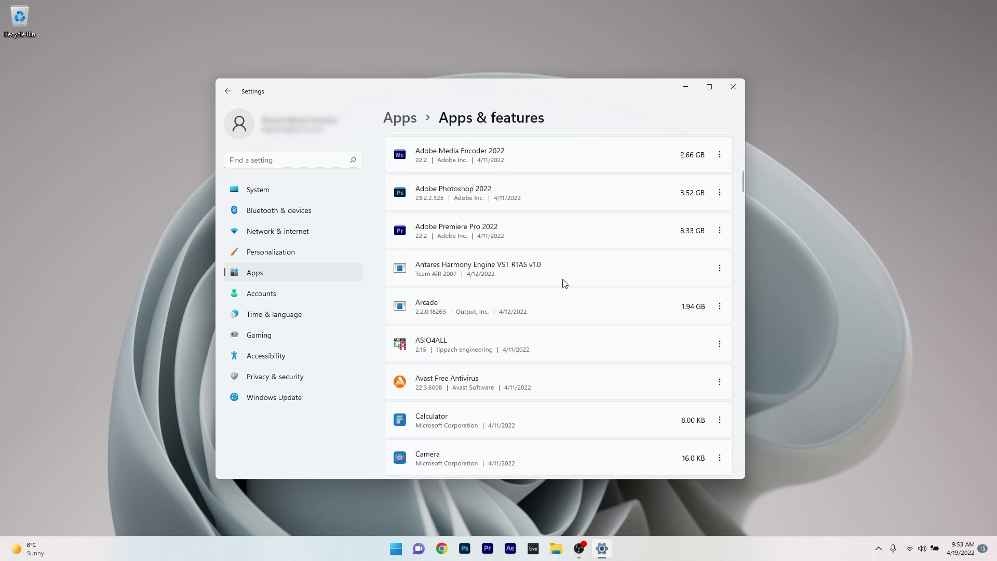
pyautogui.scroll(-2, 564, 283)
pyautogui.scroll(-1, 564, 283)
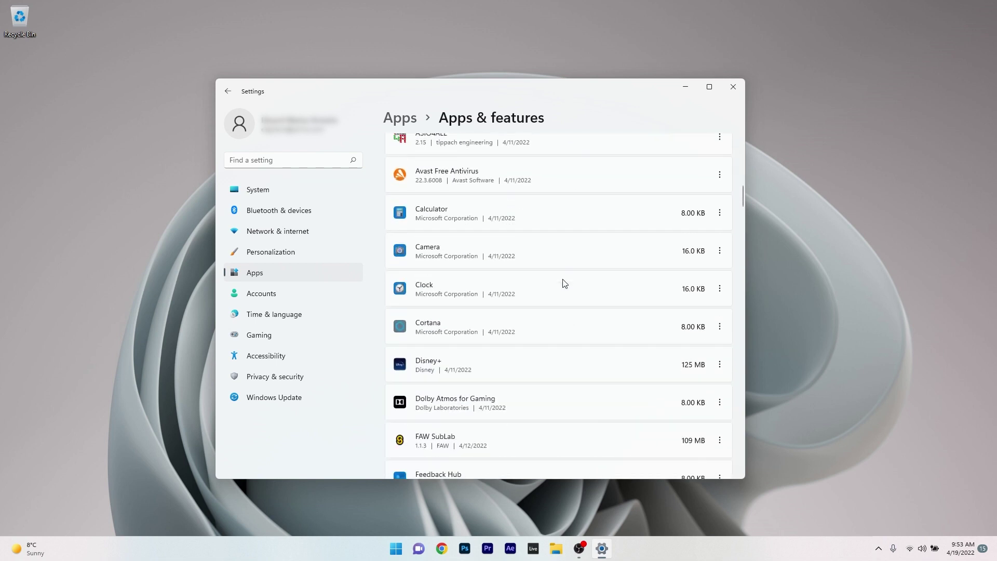
pyautogui.click(719, 213)
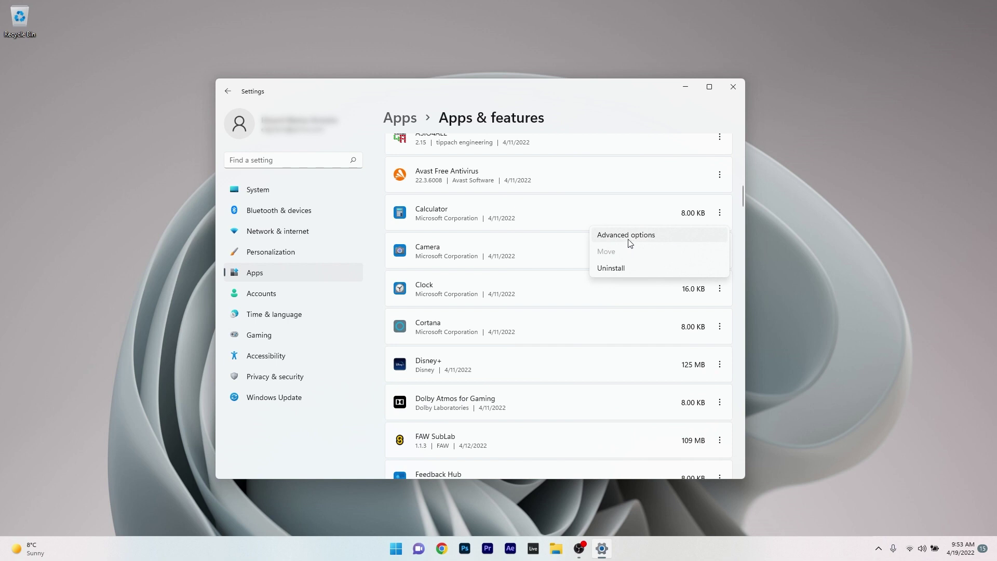
# View Calculator's advanced options with Repair and Reset, then close Settings
pyautogui.click(658, 236)
pyautogui.scroll(-5, 640, 238)
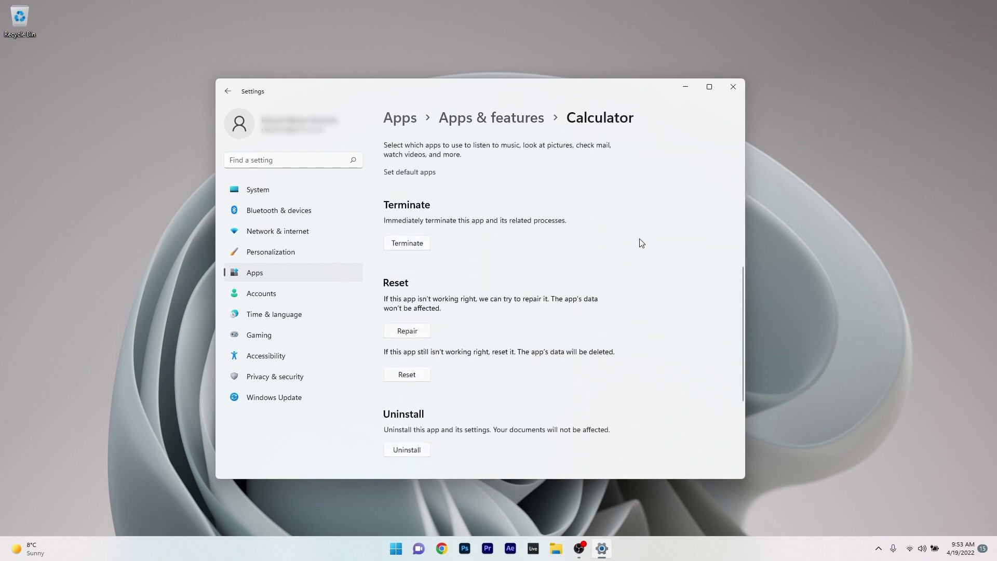
pyautogui.scroll(-1, 639, 239)
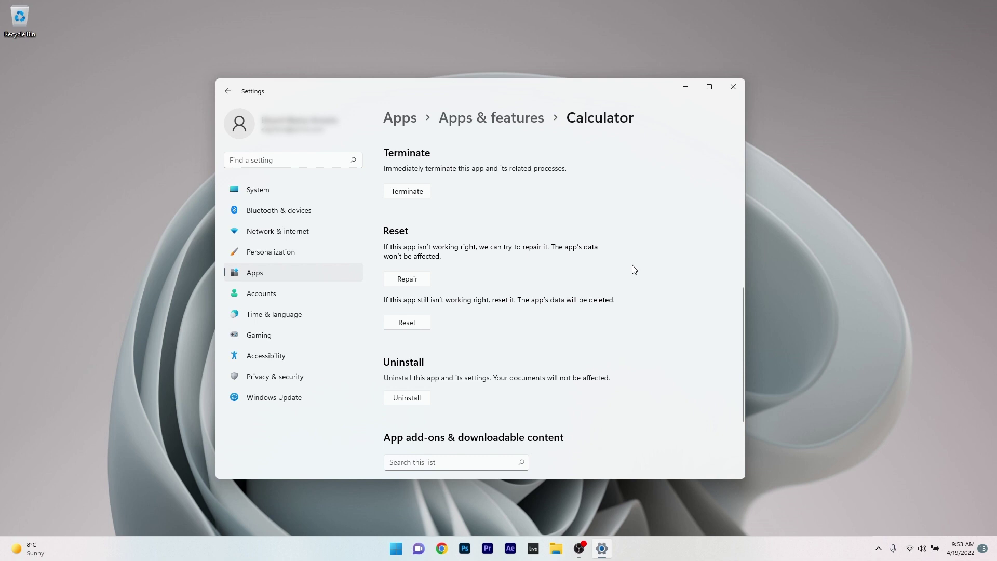
pyautogui.click(732, 88)
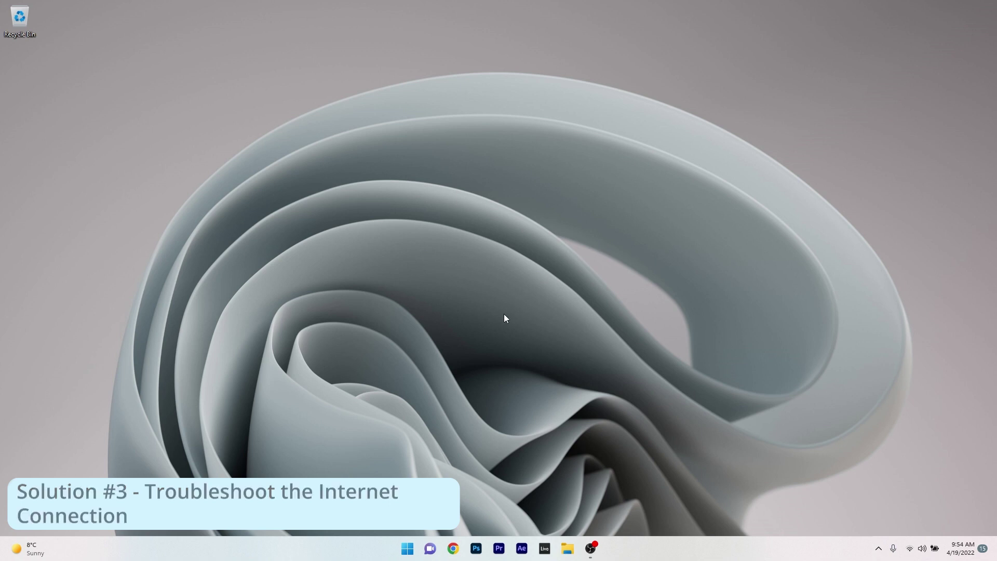
# Reopen Windows Settings from Start and go to System > Troubleshoot
pyautogui.click(407, 548)
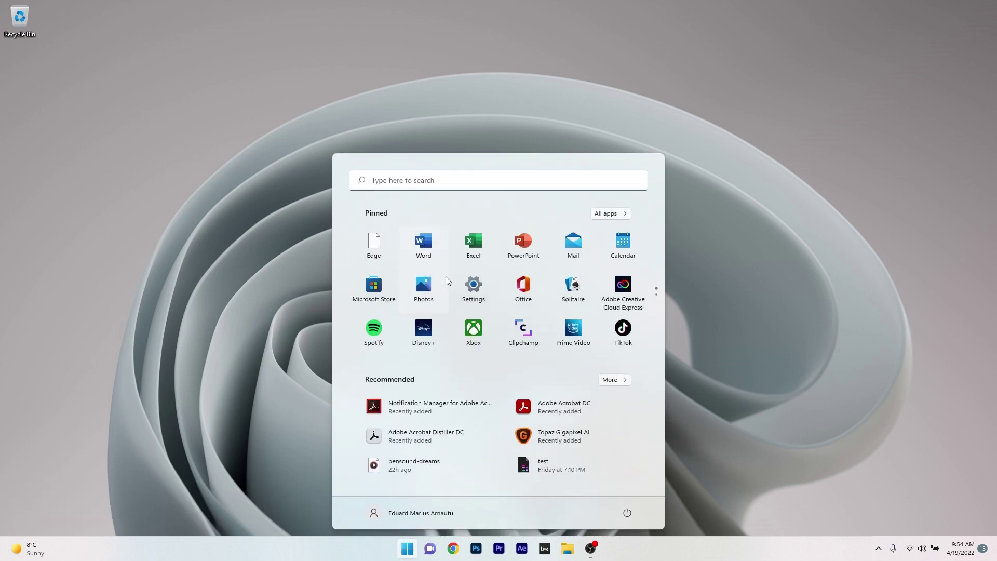
pyautogui.click(476, 297)
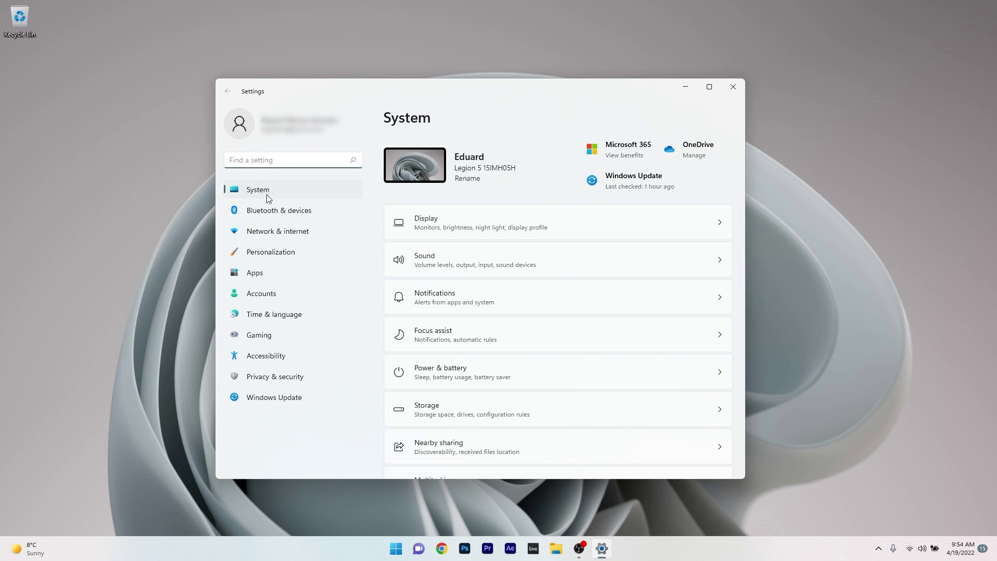
pyautogui.scroll(-3, 534, 264)
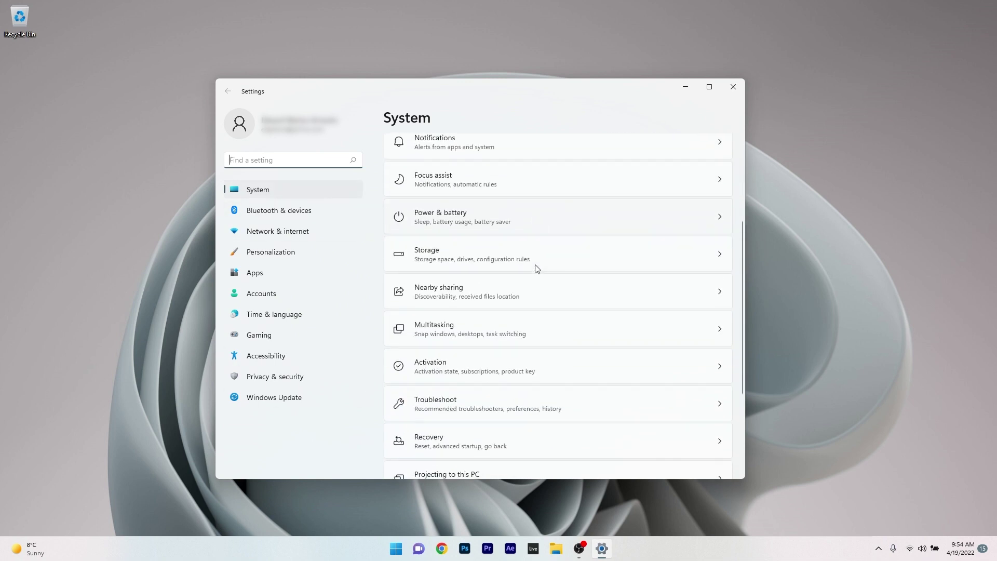
pyautogui.scroll(-2, 535, 266)
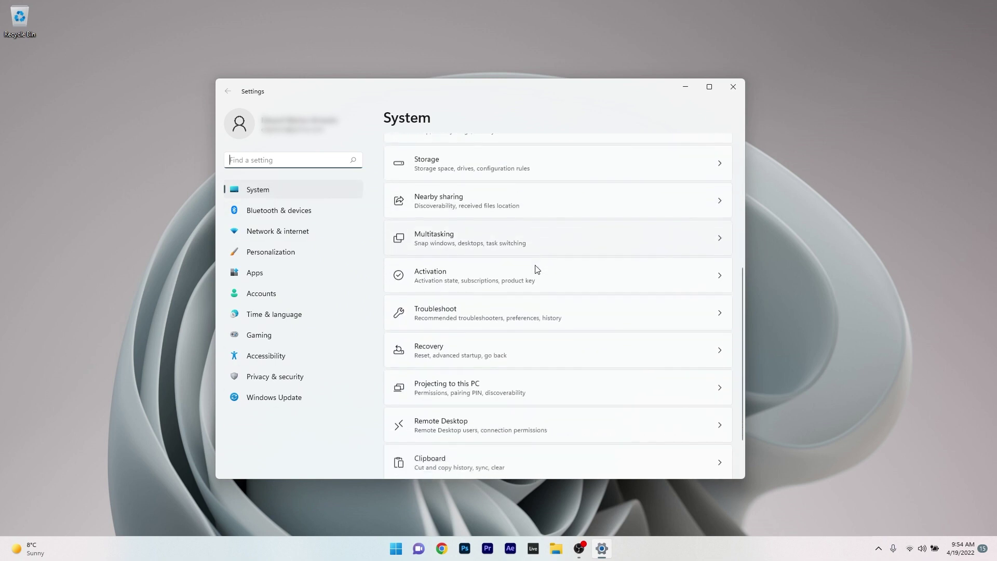
pyautogui.click(607, 308)
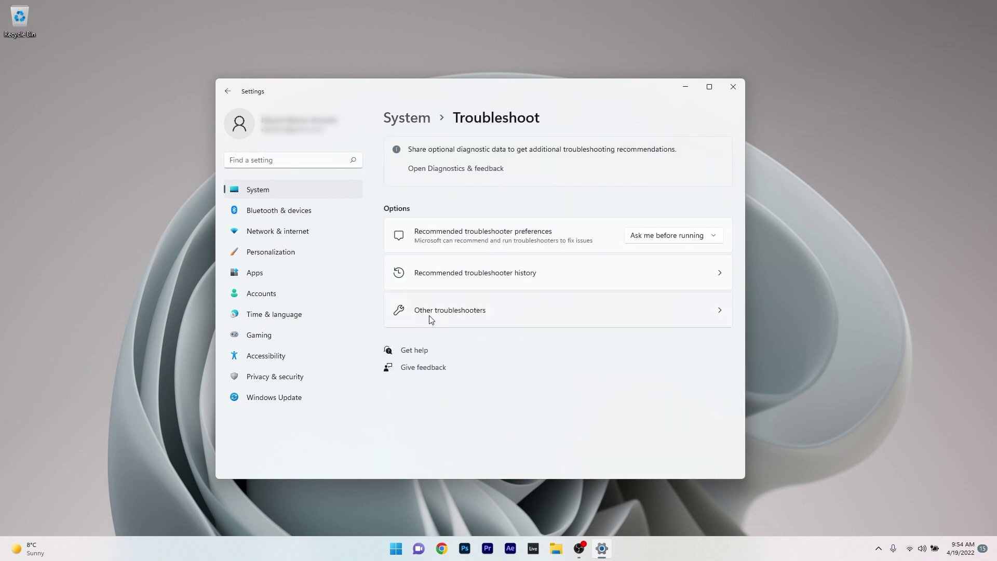
# Start the Internet Connections troubleshooter under Other troubleshooters, dismiss it, and close Settings
pyautogui.click(524, 319)
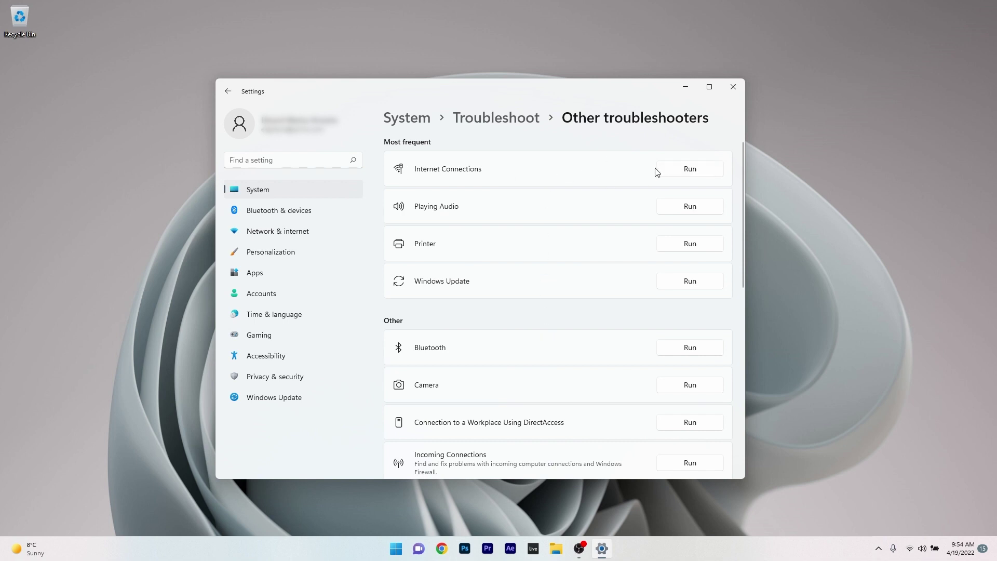
pyautogui.click(693, 171)
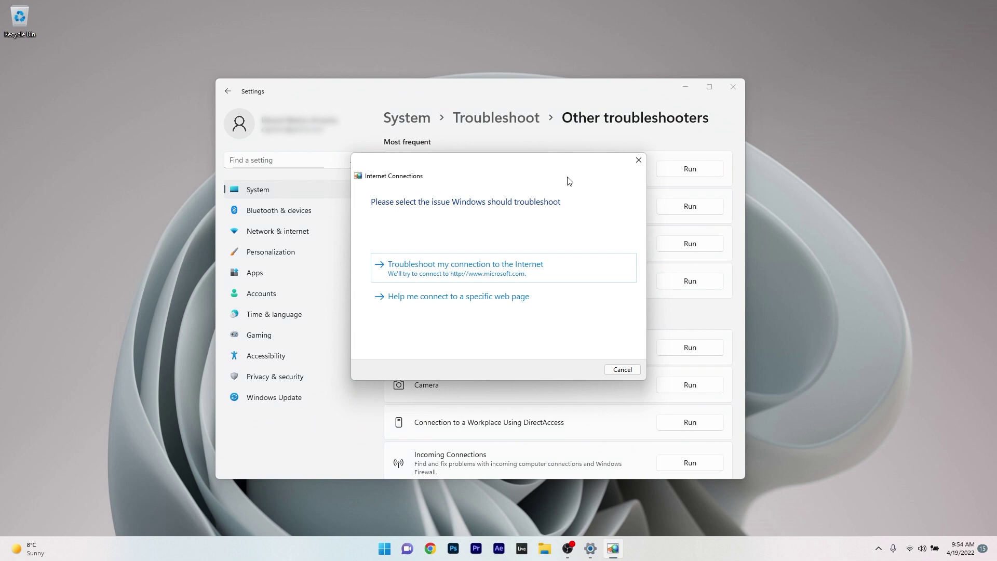
pyautogui.press('Escape')
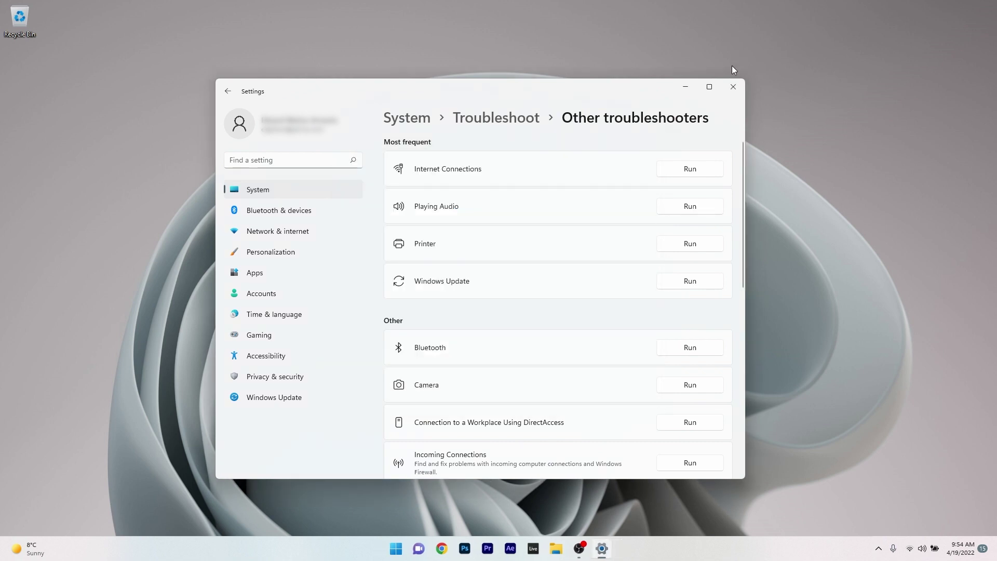
pyautogui.click(732, 85)
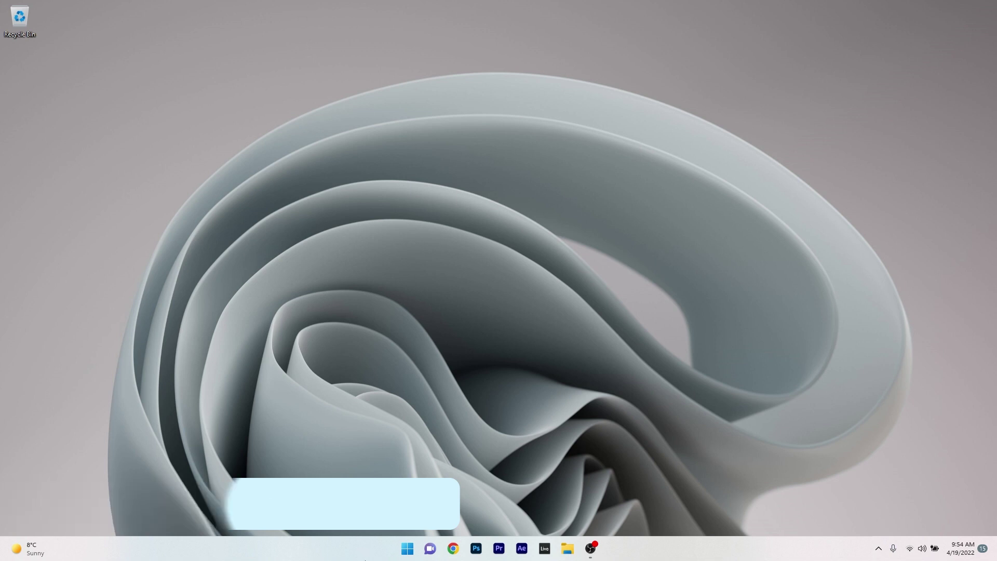
pyautogui.click(407, 548)
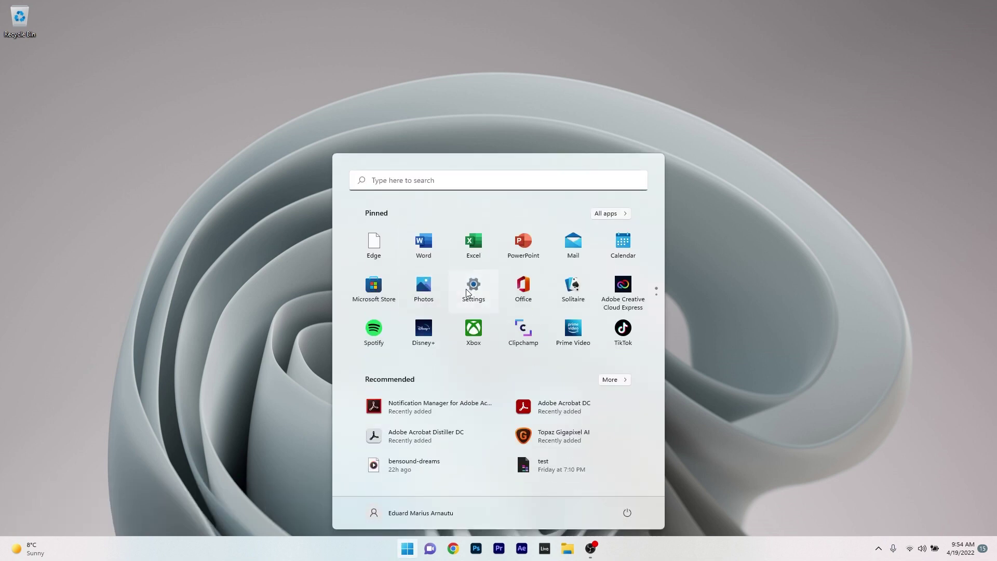
pyautogui.click(468, 289)
pyautogui.click(257, 272)
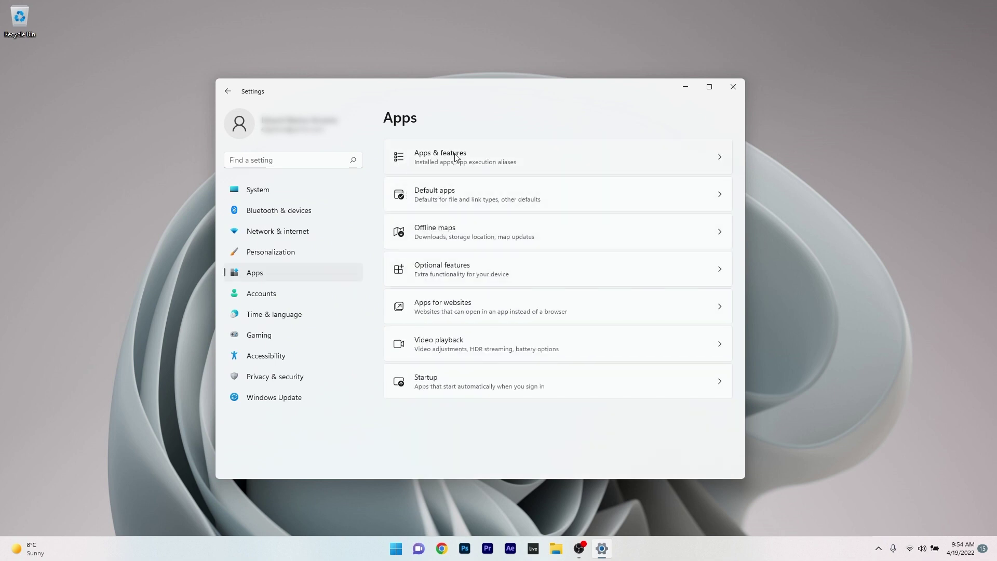
pyautogui.click(568, 159)
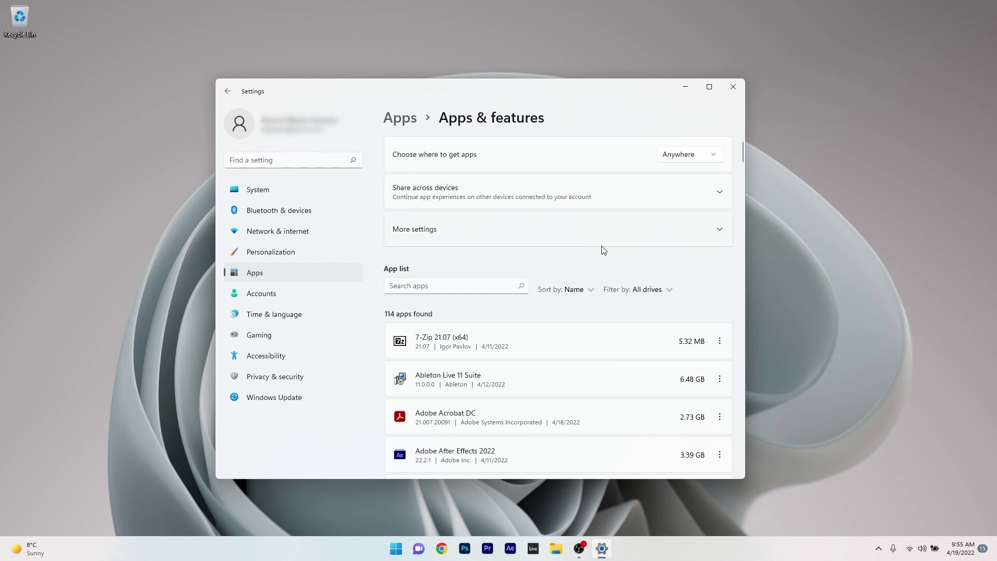
pyautogui.click(719, 343)
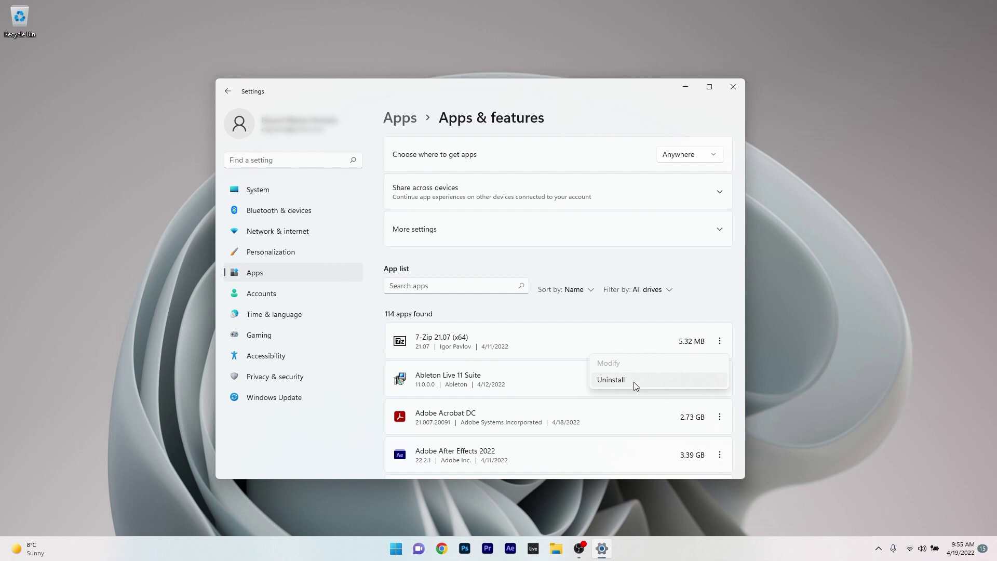
pyautogui.click(732, 89)
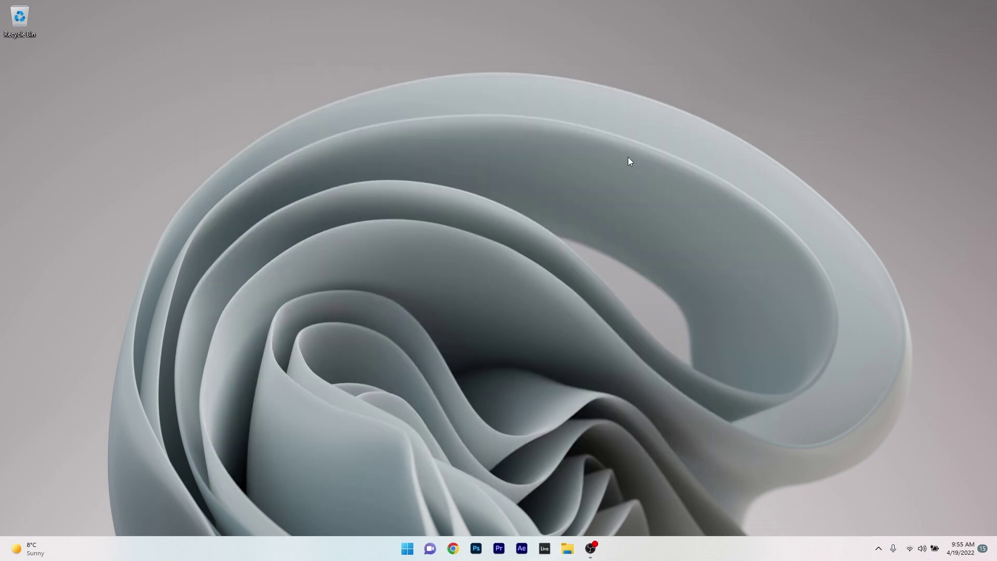